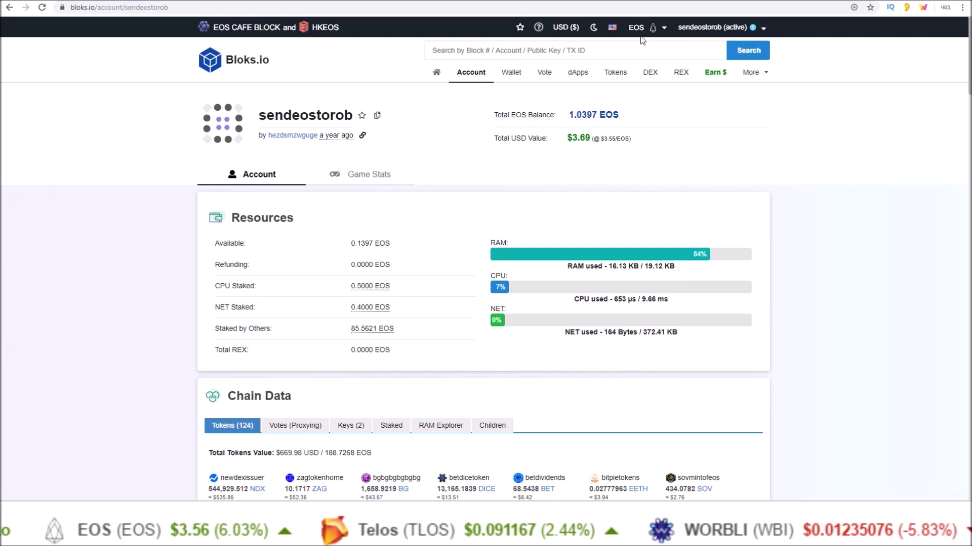
Turn on the FREE CPU (5 TX LEFT) toggle in the account menu.
{"action": "left_click", "coordinate": [762, 30]}
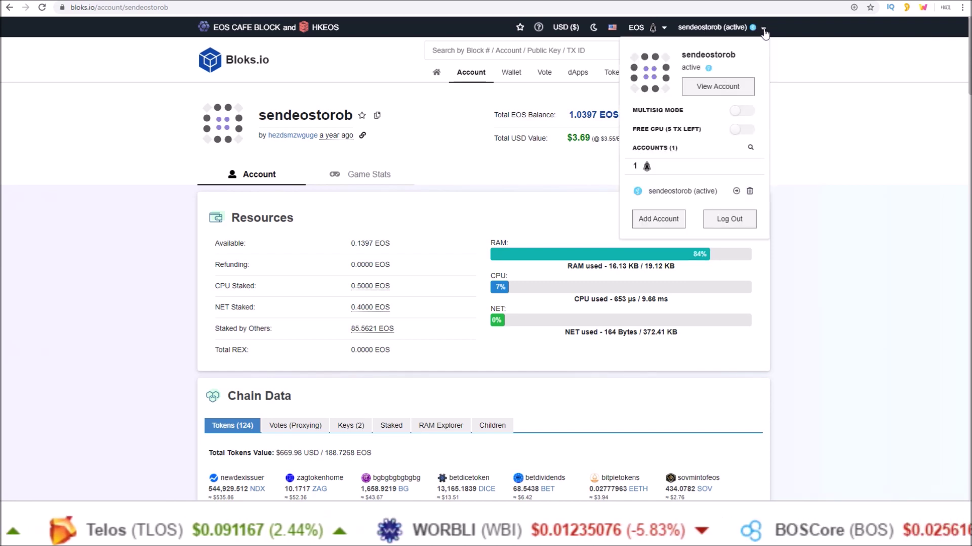
{"action": "left_click", "coordinate": [737, 132]}
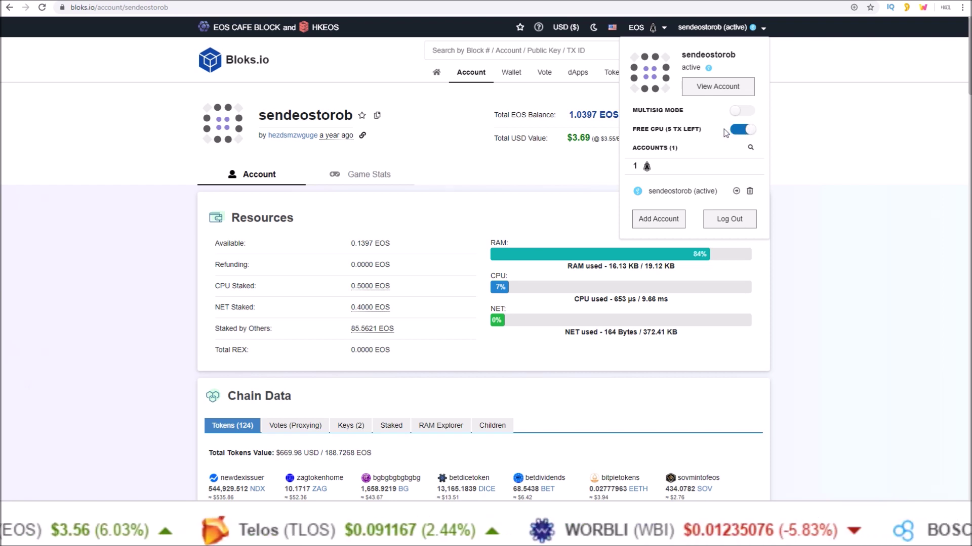
{"action": "mouse_move", "coordinate": [656, 129]}
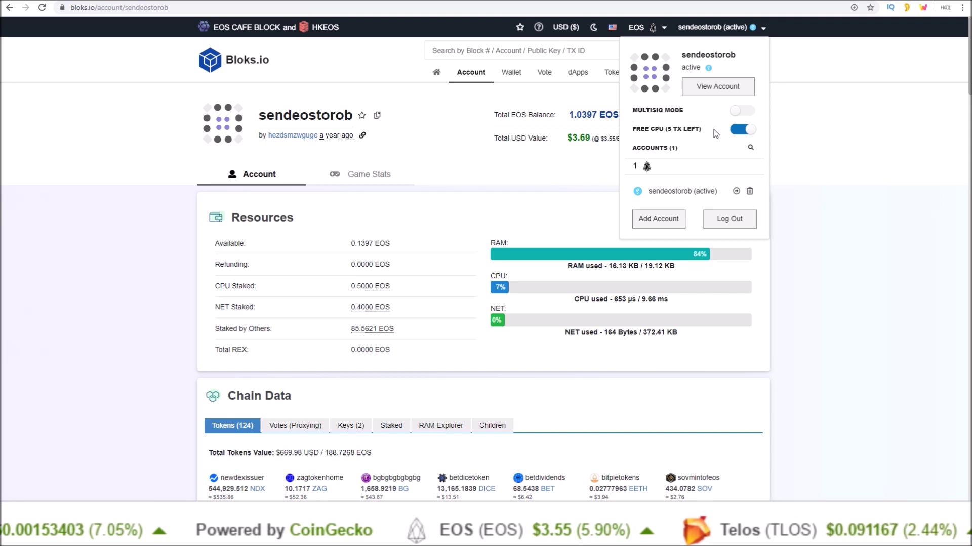
{"action": "left_click", "coordinate": [536, 169]}
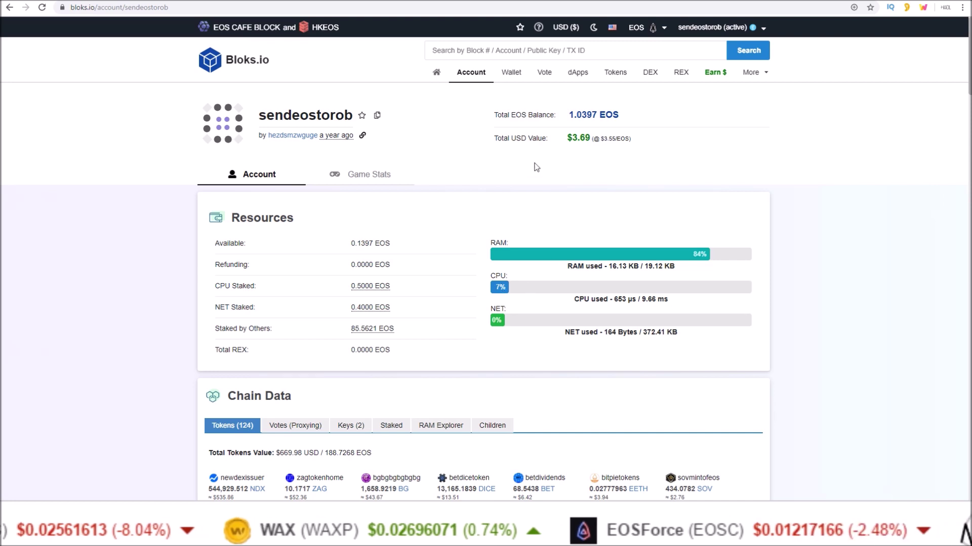
Confirm Free CPU is on, then re-proxy the vote to proxy4nation from Vote > Proxies.
{"action": "left_click", "coordinate": [724, 27]}
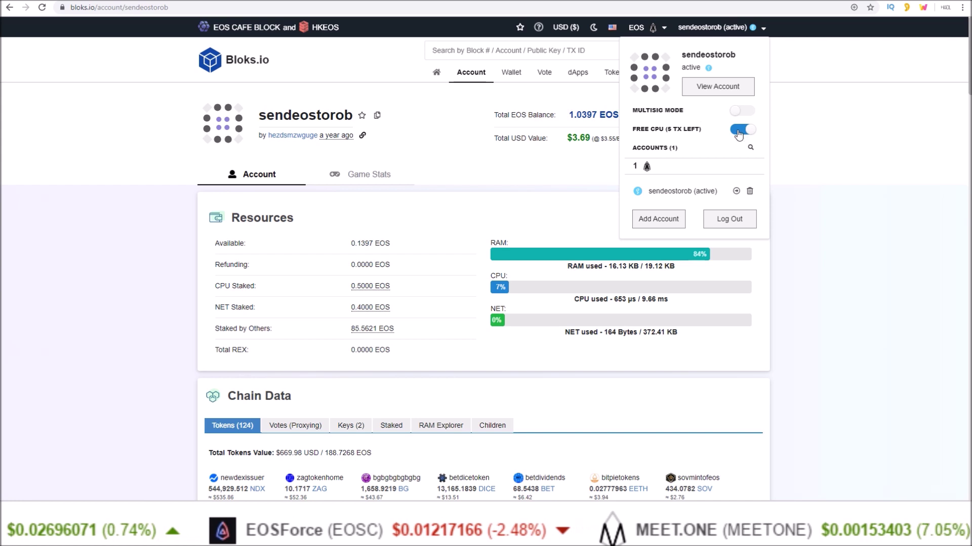
{"action": "left_click", "coordinate": [869, 123]}
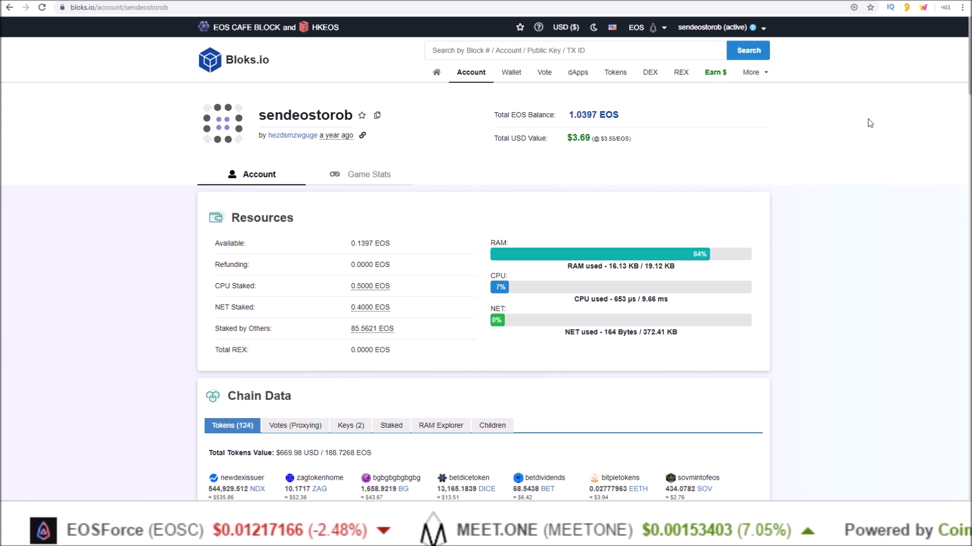
{"action": "left_click", "coordinate": [545, 75]}
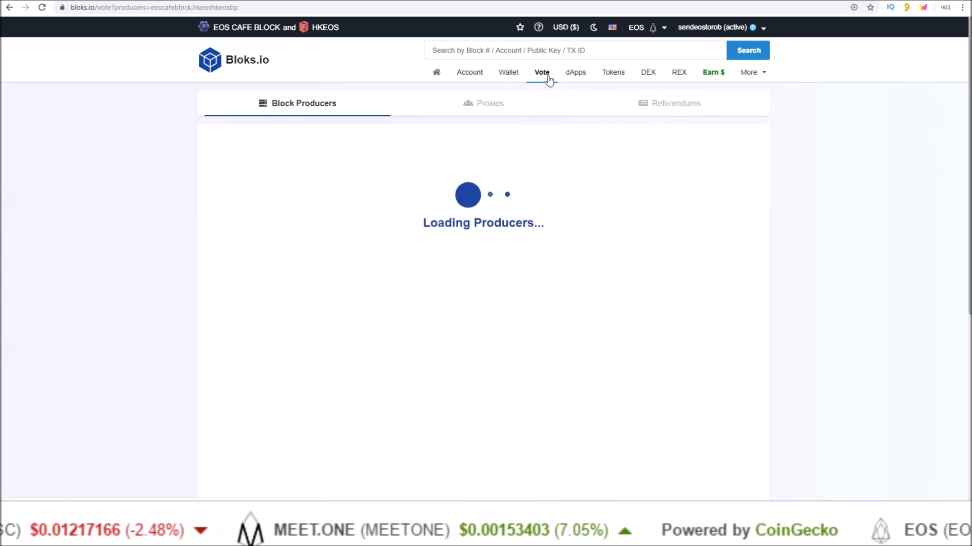
{"action": "left_click", "coordinate": [478, 104]}
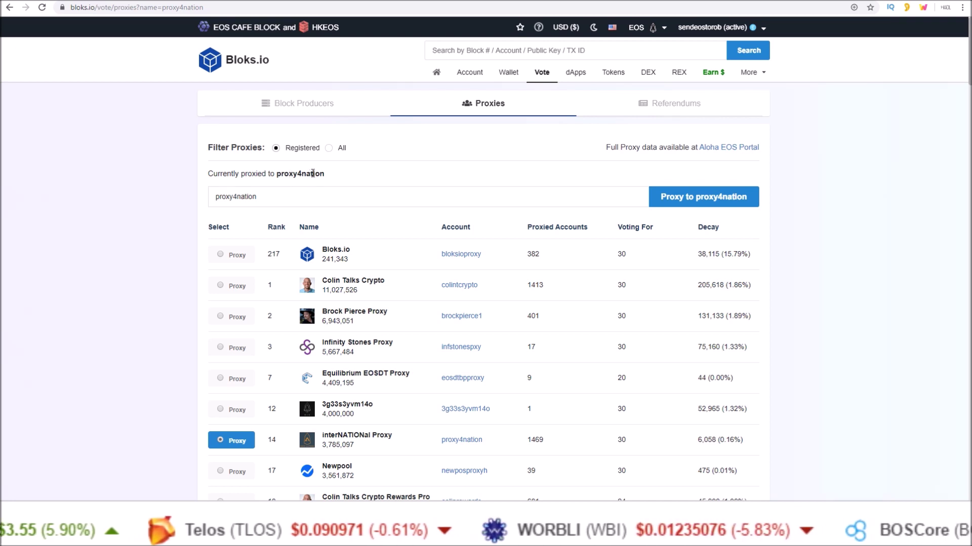
{"action": "left_click", "coordinate": [676, 201]}
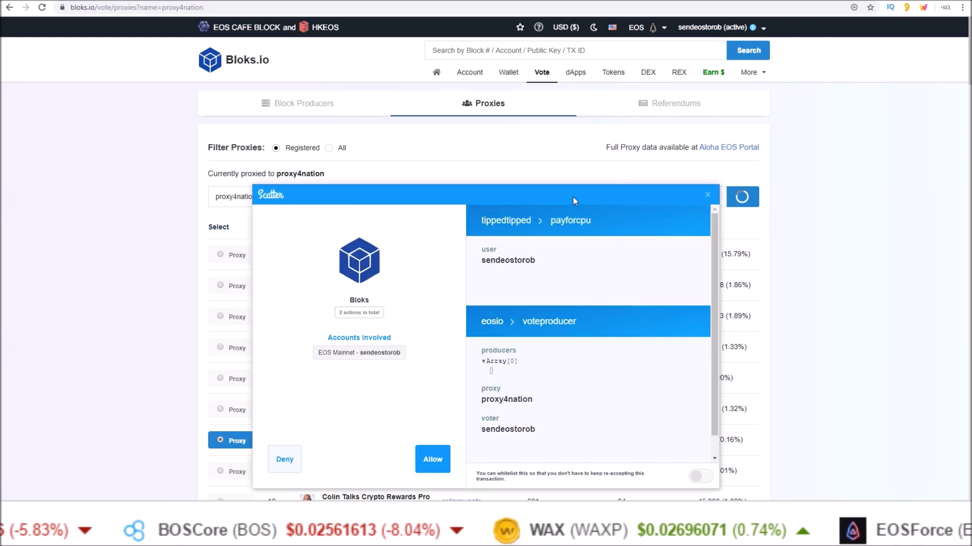
Approve the Scatter request containing the payforcpu and voteproducer actions.
{"action": "left_click_drag", "start_coordinate": [569, 196], "coordinate": [565, 123]}
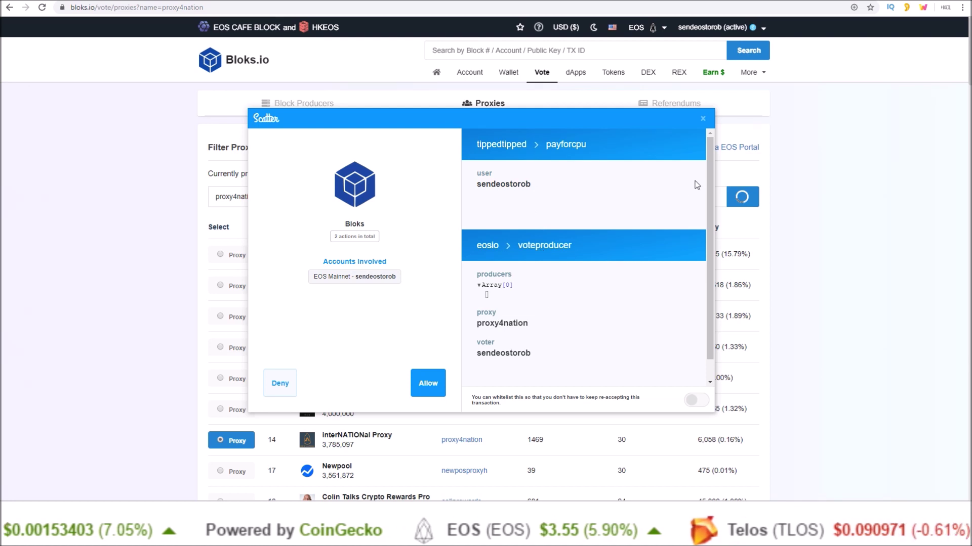
{"action": "scroll", "coordinate": [701, 188], "scroll_direction": "down", "scroll_amount": 1}
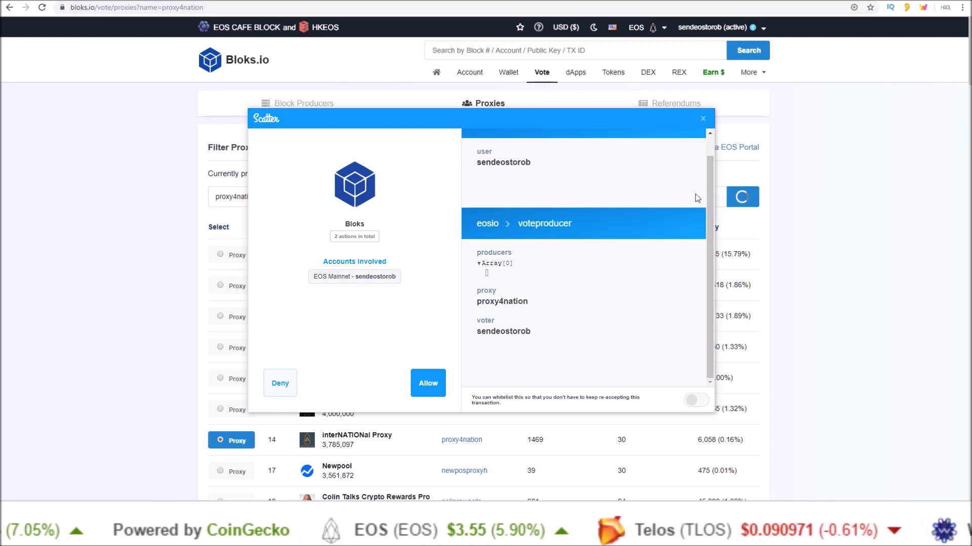
{"action": "left_click", "coordinate": [429, 384]}
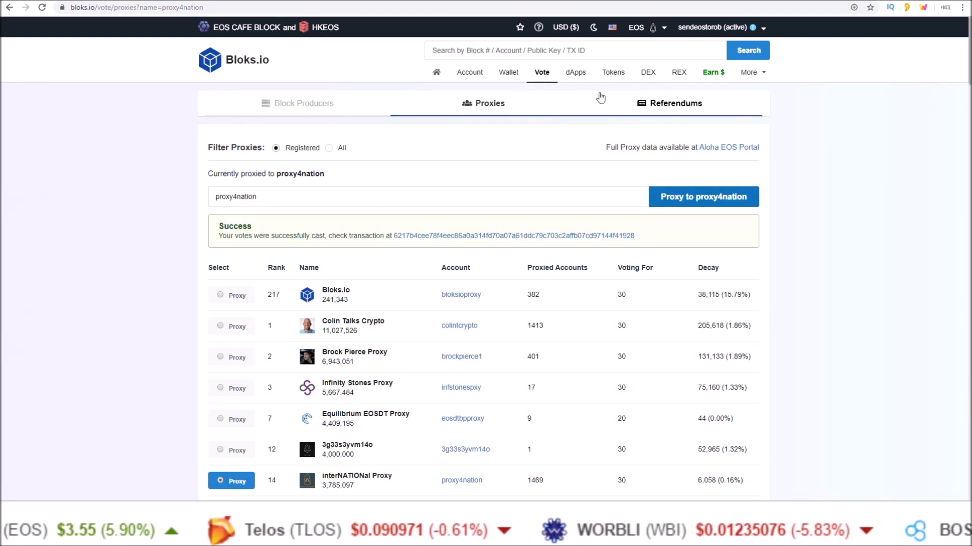
{"action": "left_click", "coordinate": [705, 30]}
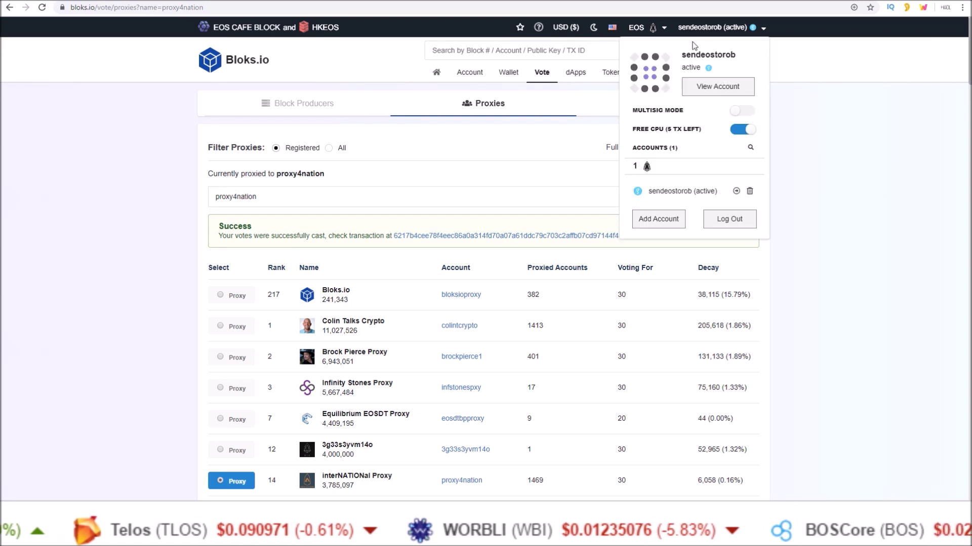
View the account overview and highlight the 653 µs CPU used figure.
{"action": "left_click", "coordinate": [693, 89]}
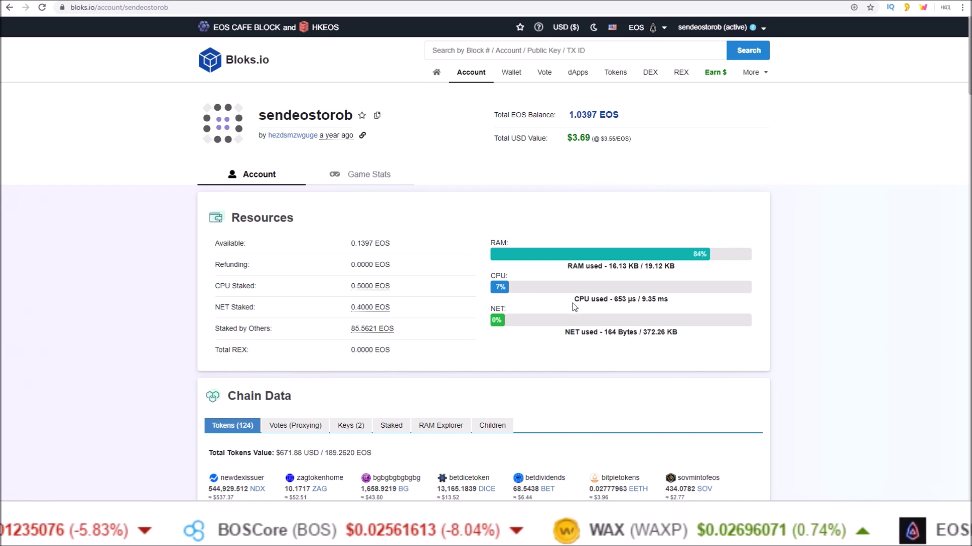
{"action": "left_click_drag", "start_coordinate": [604, 300], "coordinate": [673, 301]}
{"action": "left_click", "coordinate": [695, 302]}
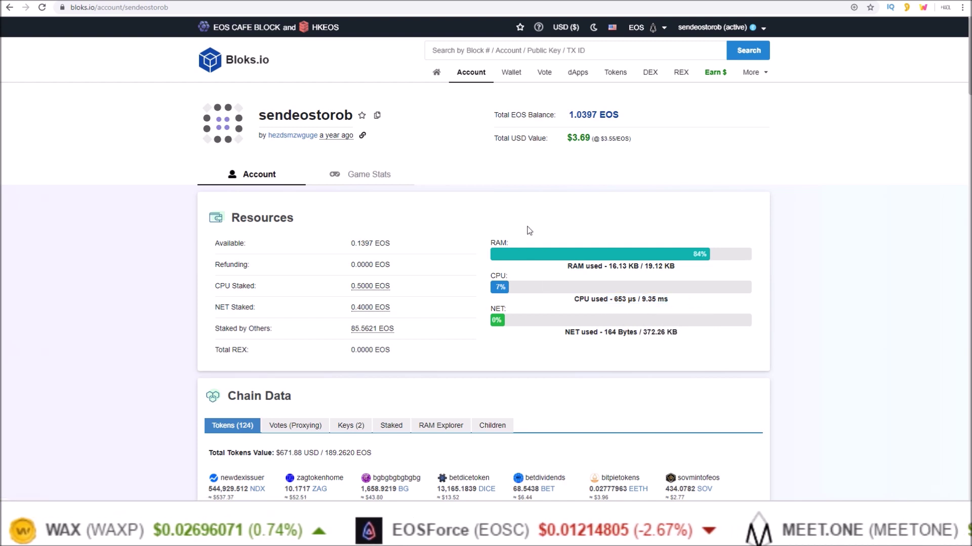
{"action": "left_click", "coordinate": [763, 28]}
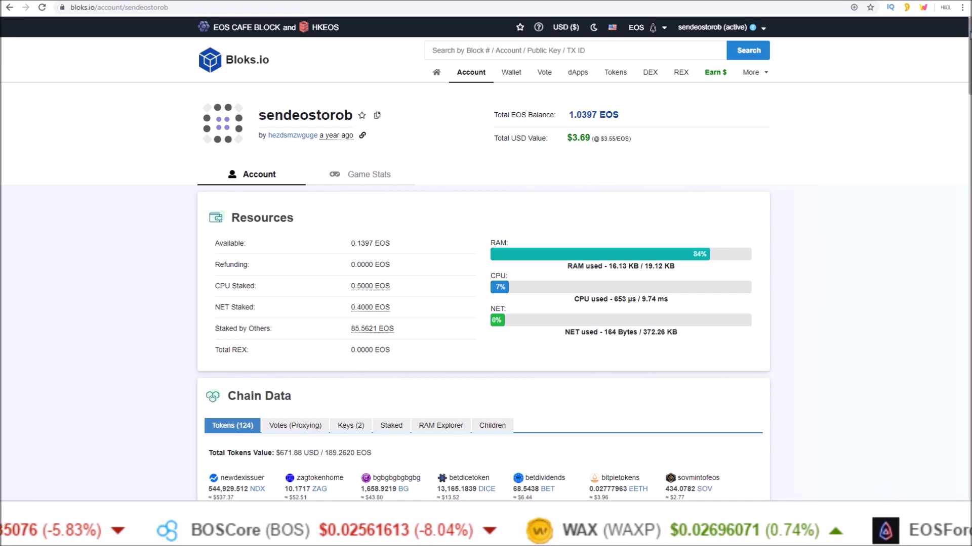
{"action": "scroll", "coordinate": [963, 62], "scroll_direction": "down", "scroll_amount": 3}
Open the latest vote transaction and highlight its 2.14 ms CPU usage.
{"action": "scroll", "coordinate": [963, 62], "scroll_direction": "down", "scroll_amount": 8}
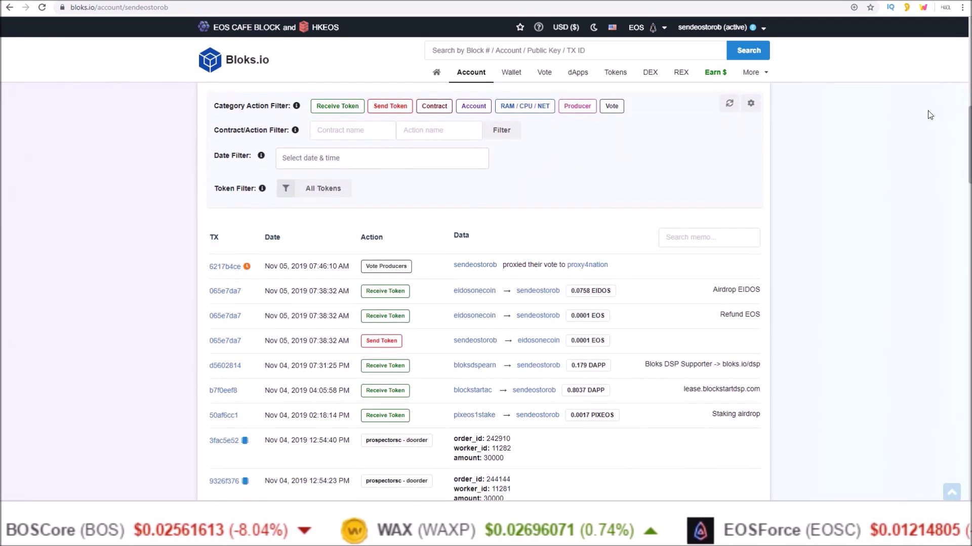
{"action": "left_click", "coordinate": [227, 267]}
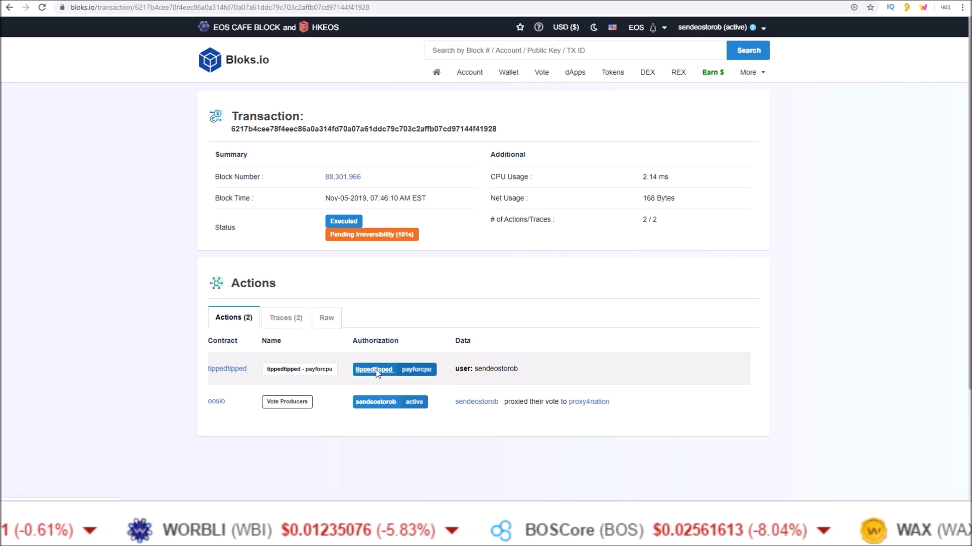
{"action": "left_click_drag", "start_coordinate": [640, 177], "coordinate": [676, 177]}
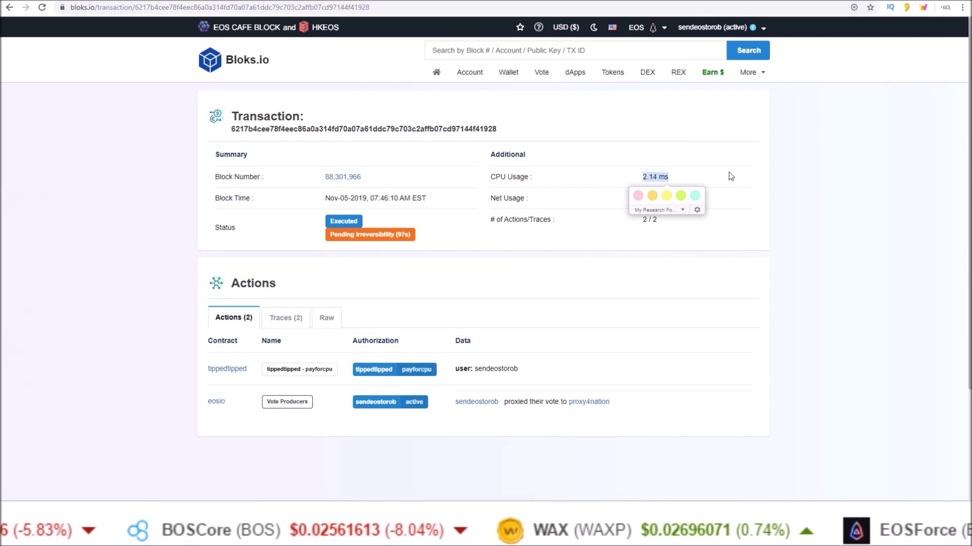
{"action": "left_click", "coordinate": [730, 176]}
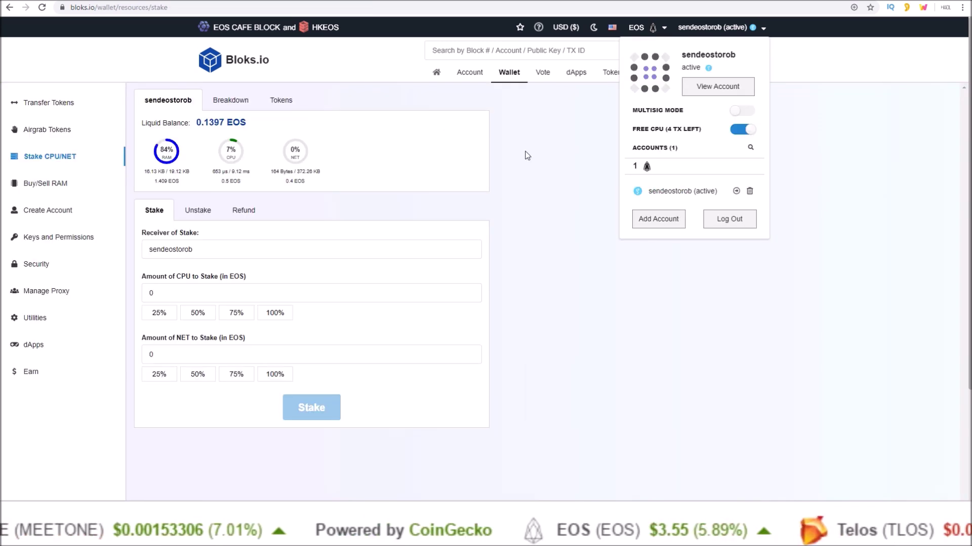
{"action": "left_click", "coordinate": [525, 154]}
Open REX Stats/Charts and highlight the 83.33% Borrowed Percent and Total Unborrowed values.
{"action": "left_click", "coordinate": [683, 77]}
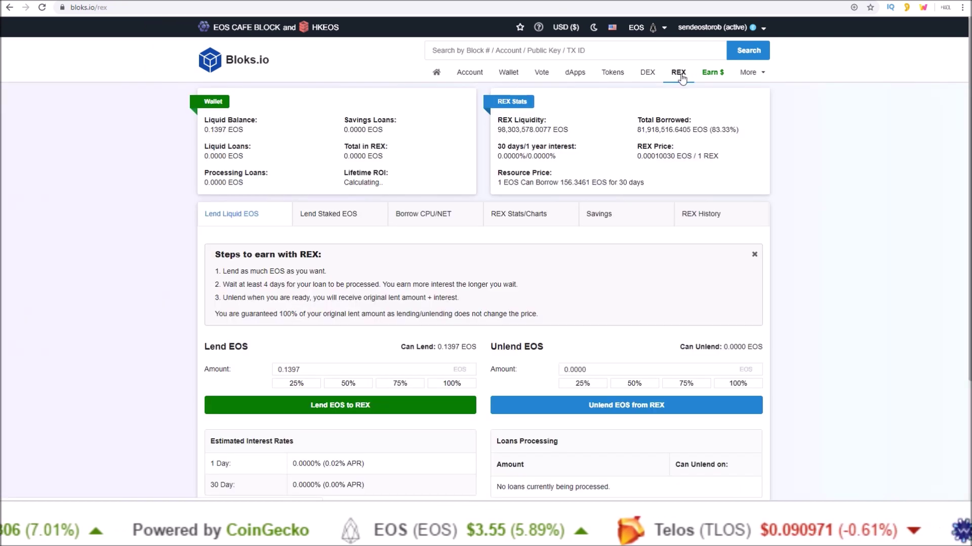
{"action": "left_click", "coordinate": [521, 212]}
{"action": "scroll", "coordinate": [521, 213], "scroll_direction": "down", "scroll_amount": 2}
{"action": "left_click_drag", "start_coordinate": [288, 414], "coordinate": [315, 415]}
{"action": "left_click", "coordinate": [332, 416]}
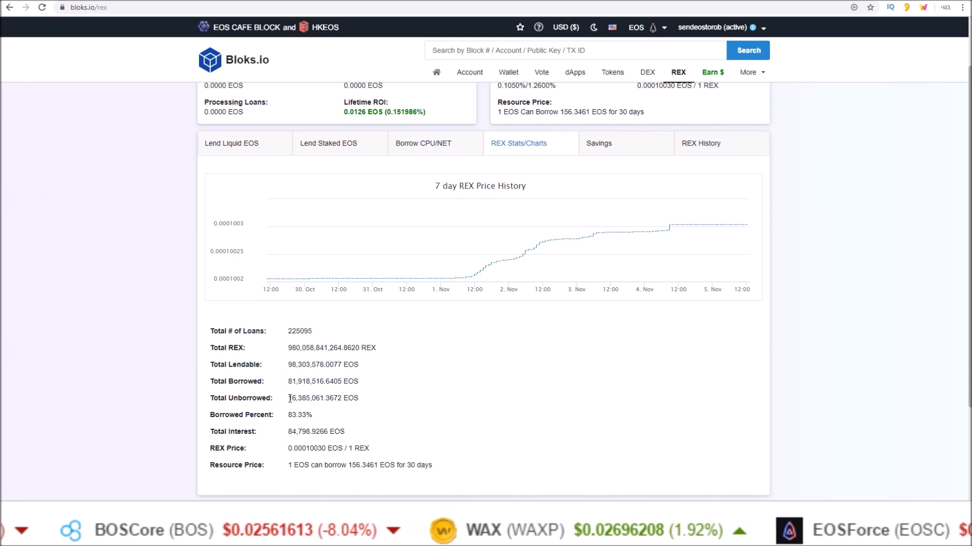
{"action": "left_click_drag", "start_coordinate": [289, 398], "coordinate": [363, 402]}
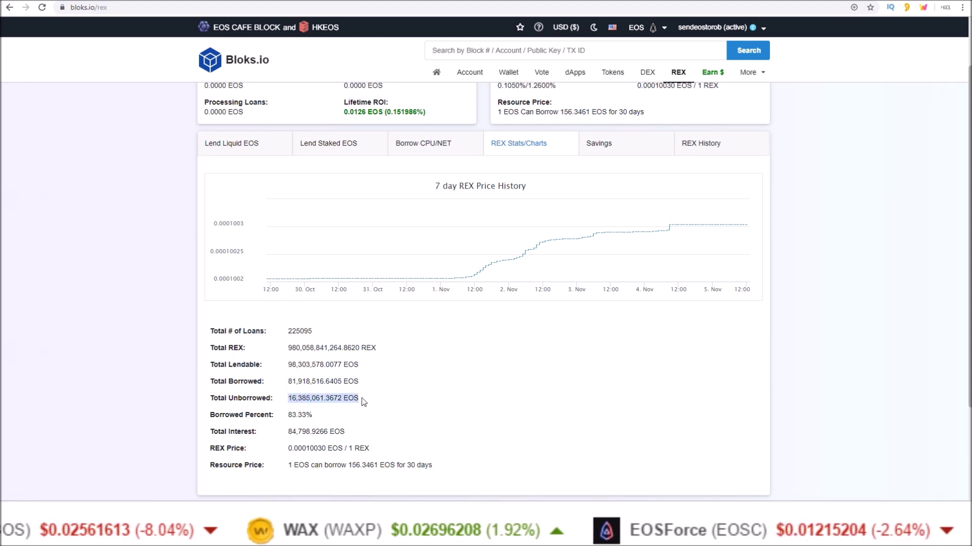
{"action": "left_click", "coordinate": [379, 400]}
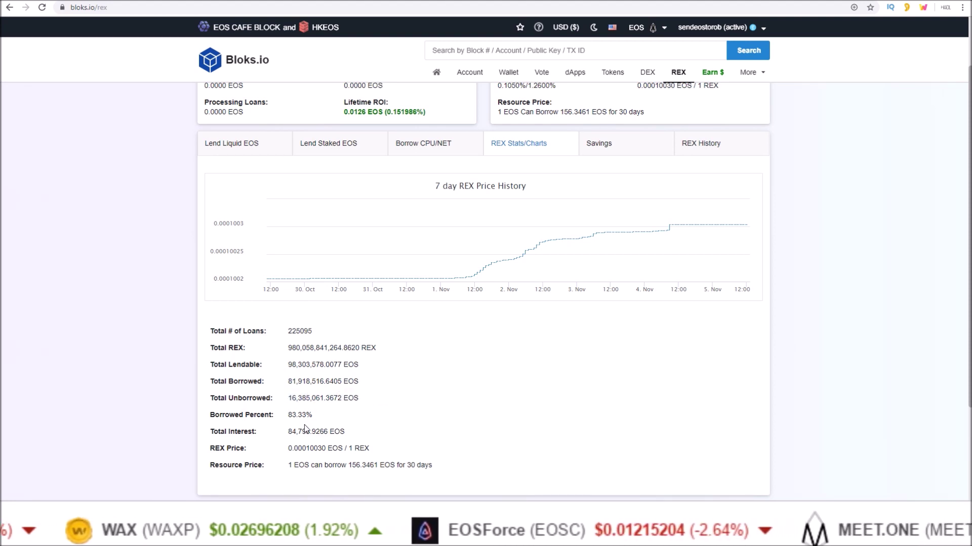
Re-highlight Borrowed Percent (83.33%) and Total Unborrowed several times while reviewing the REX chart.
{"action": "left_click_drag", "start_coordinate": [287, 415], "coordinate": [312, 415]}
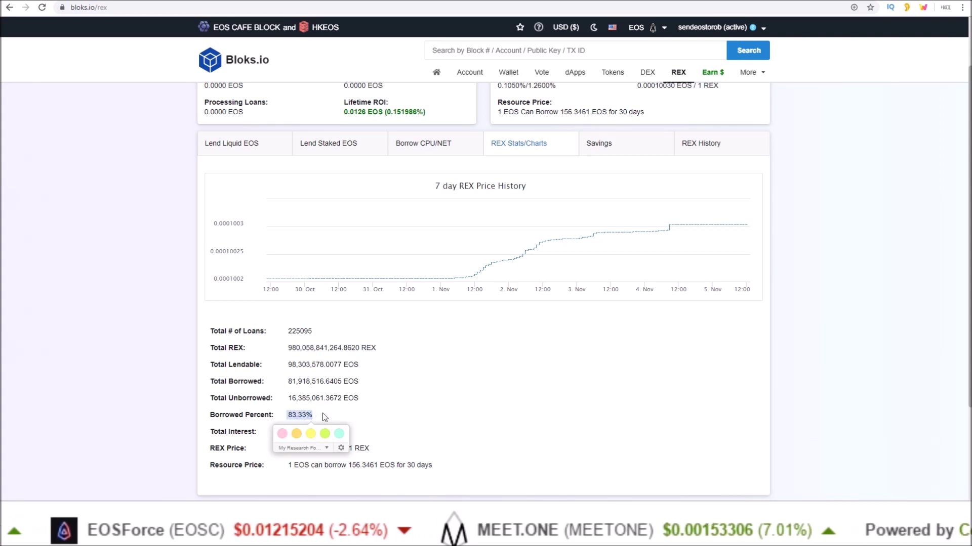
{"action": "left_click", "coordinate": [323, 414]}
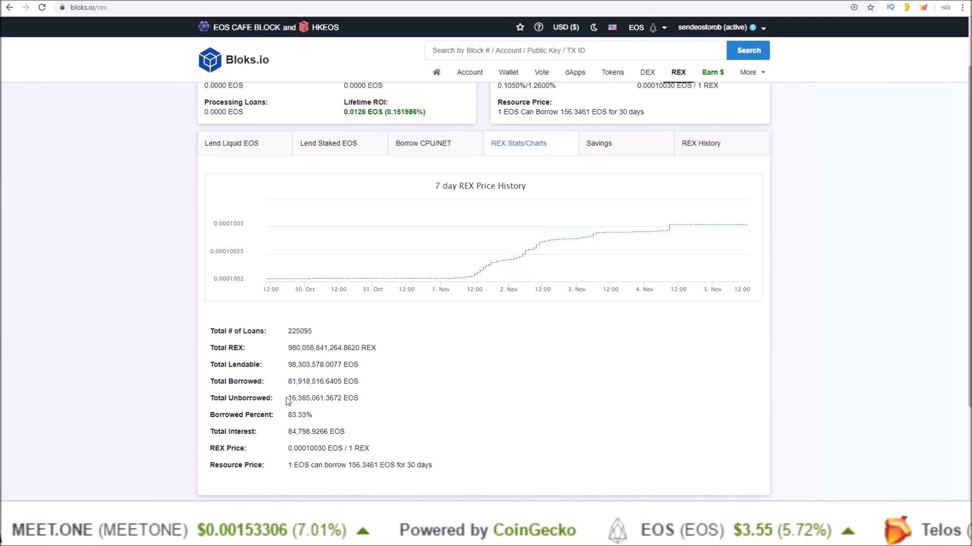
{"action": "left_click_drag", "start_coordinate": [287, 401], "coordinate": [363, 403]}
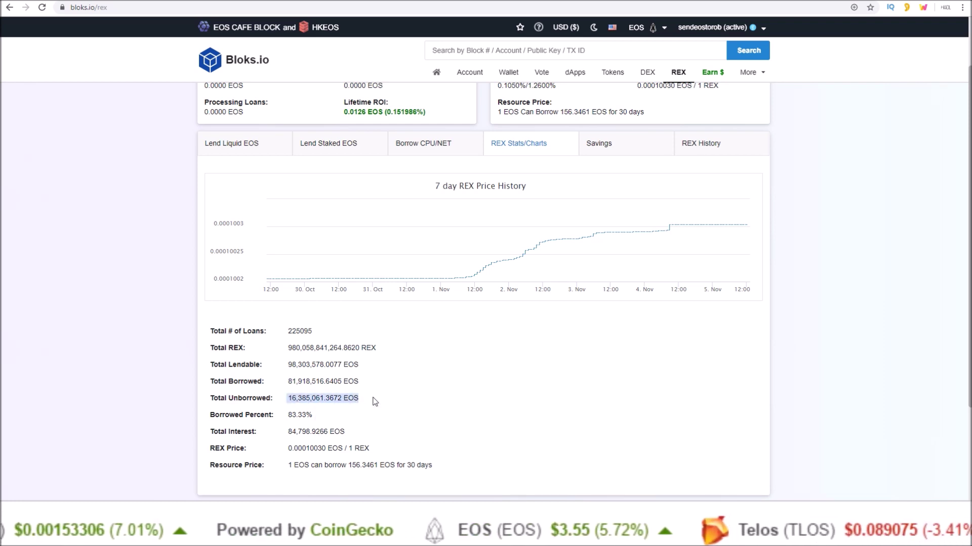
{"action": "left_click", "coordinate": [324, 397]}
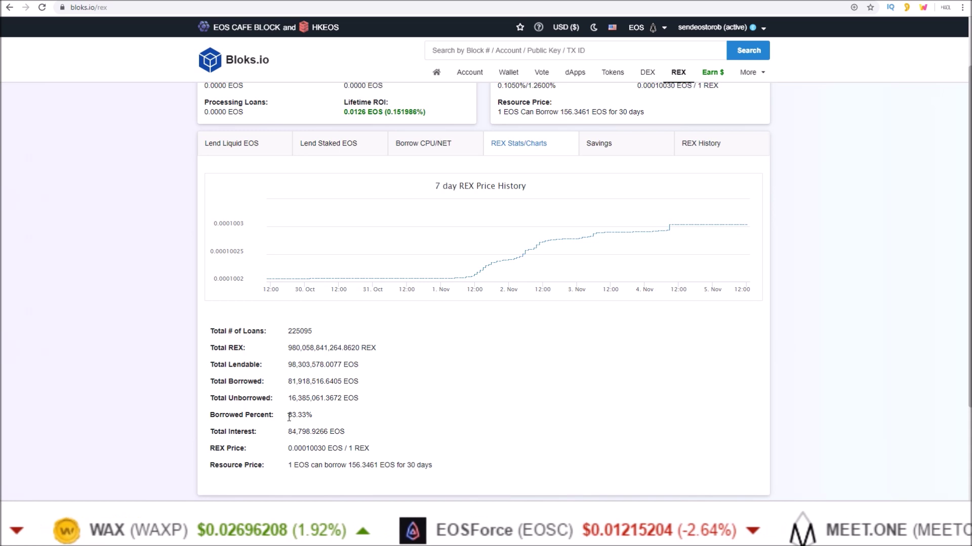
{"action": "left_click_drag", "start_coordinate": [286, 415], "coordinate": [313, 416]}
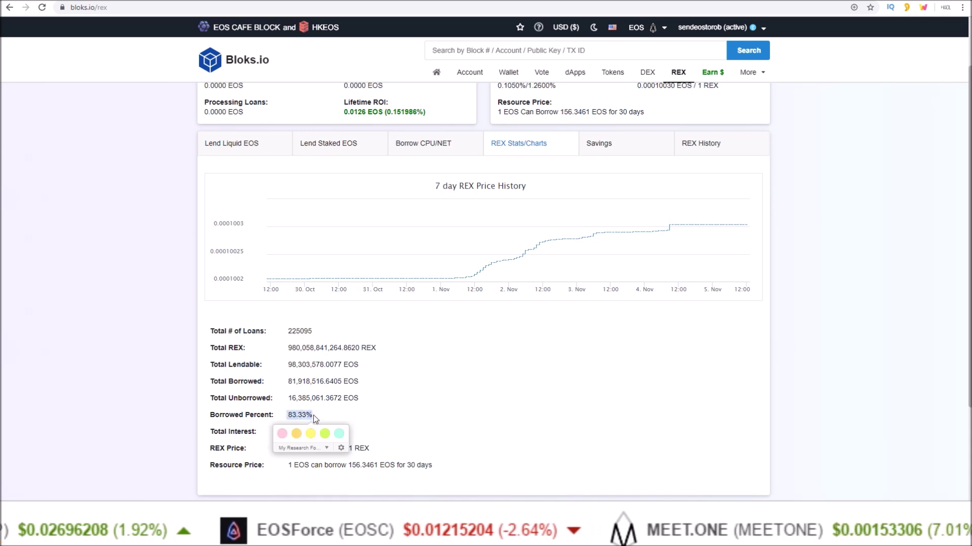
{"action": "left_click", "coordinate": [318, 412]}
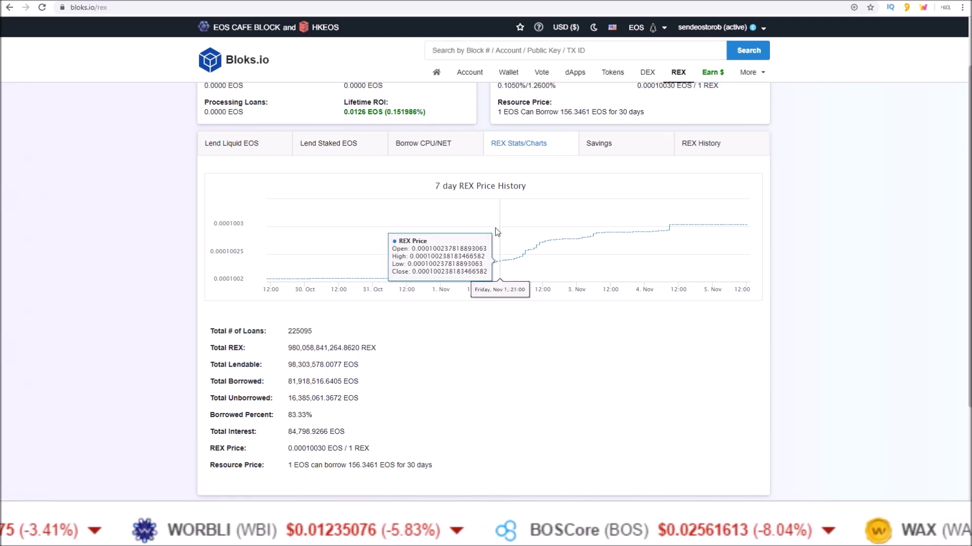
{"action": "mouse_move", "coordinate": [471, 242]}
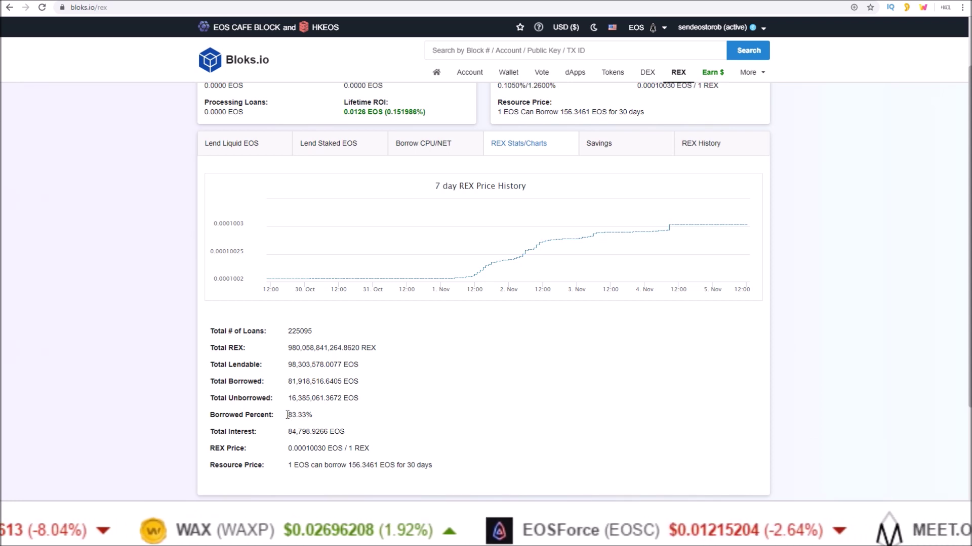
{"action": "left_click_drag", "start_coordinate": [287, 415], "coordinate": [312, 416]}
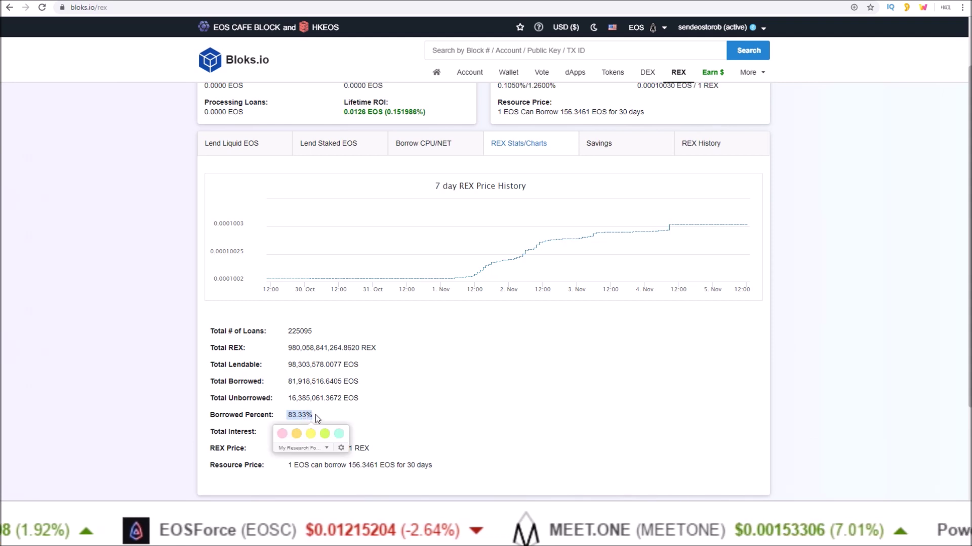
{"action": "left_click", "coordinate": [315, 416]}
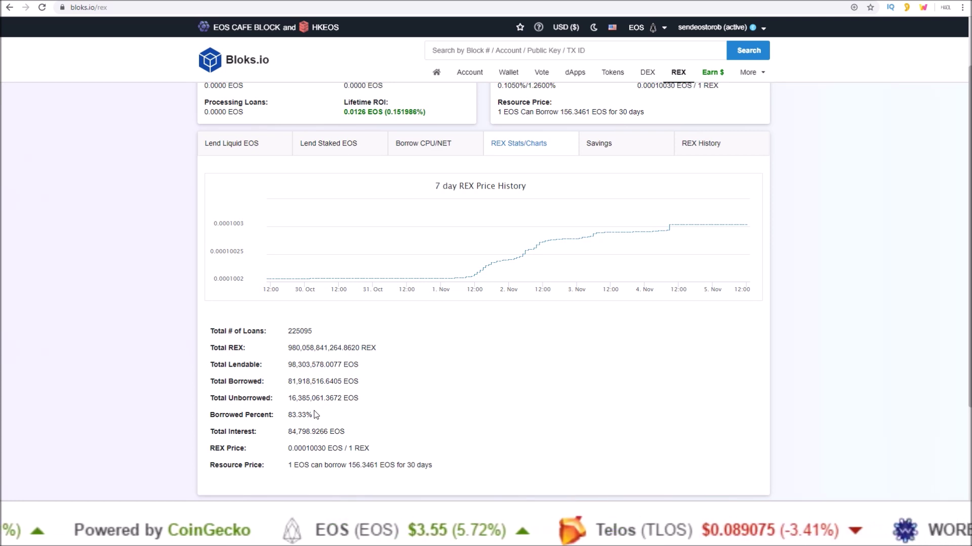
{"action": "left_click_drag", "start_coordinate": [289, 415], "coordinate": [317, 414]}
{"action": "left_click", "coordinate": [318, 414]}
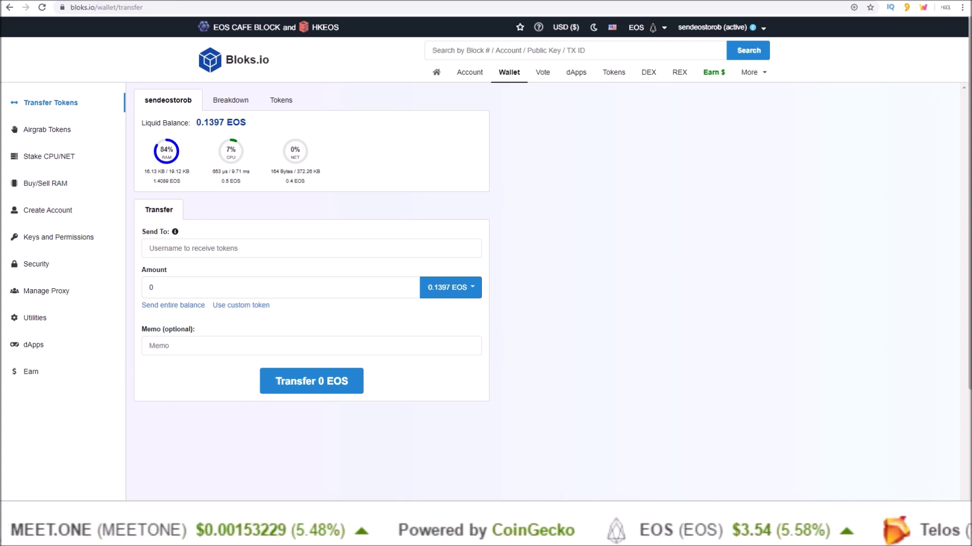
Open the account dropdown to show the Free CPU setting.
{"action": "left_click", "coordinate": [763, 29]}
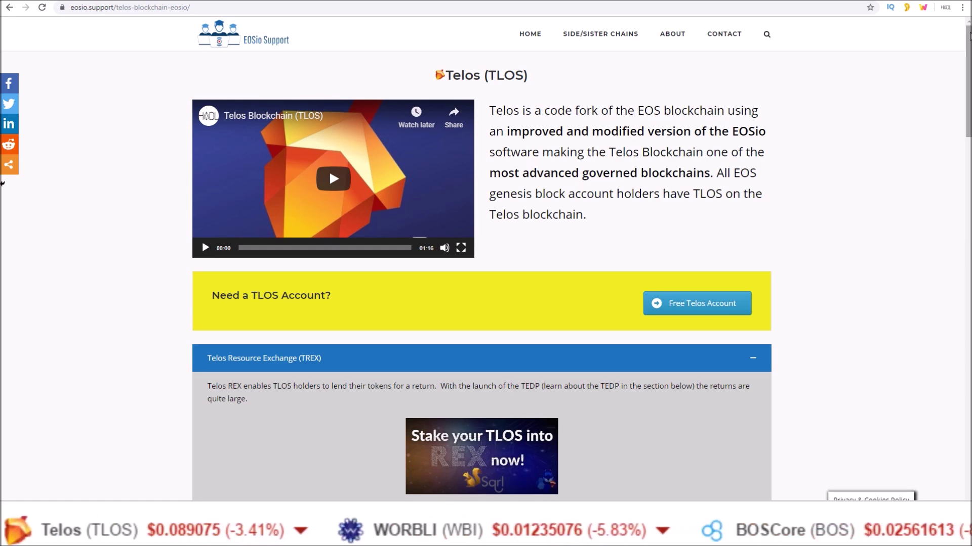
{"action": "left_click_drag", "start_coordinate": [969, 35], "coordinate": [949, 170]}
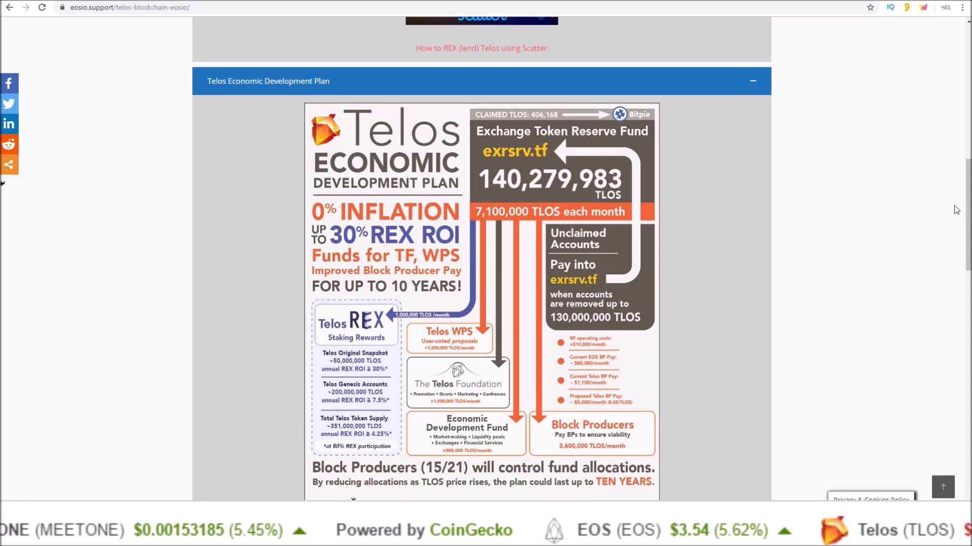
{"action": "left_click_drag", "start_coordinate": [967, 208], "coordinate": [962, 129]}
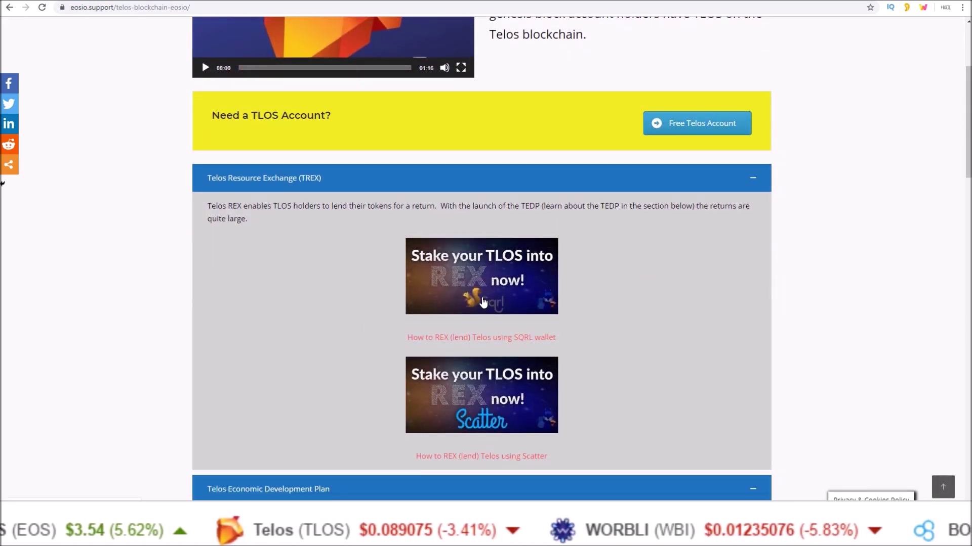